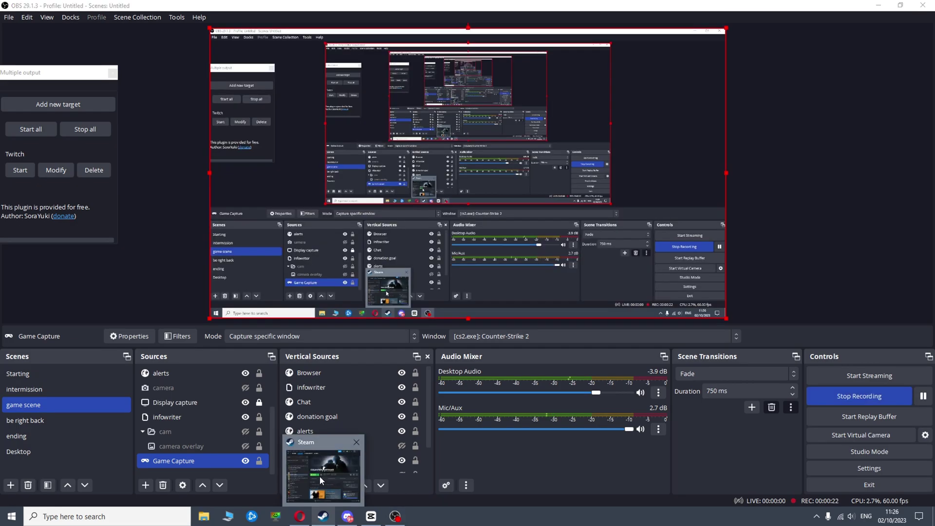
Add the -allow_third_party_software launch option to Counter-Strike 2's properties in Steam
click(319, 475)
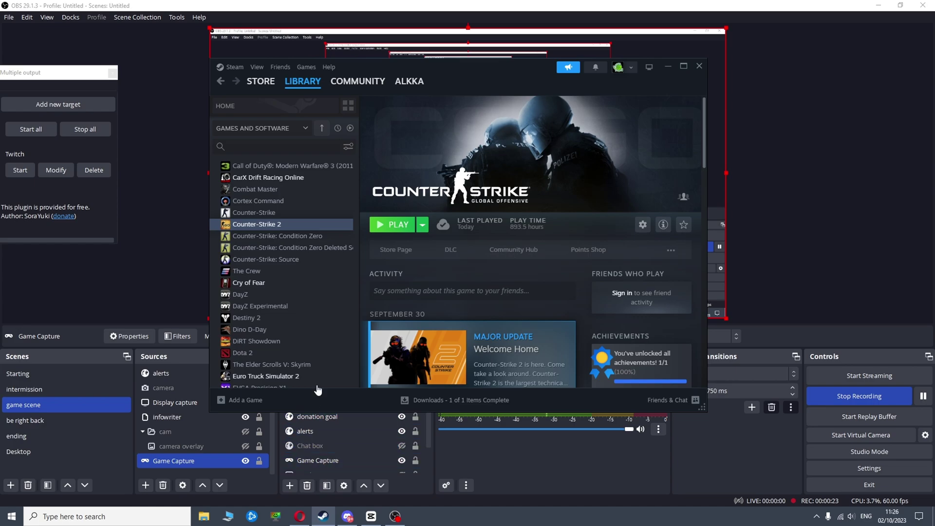
right_click(274, 229)
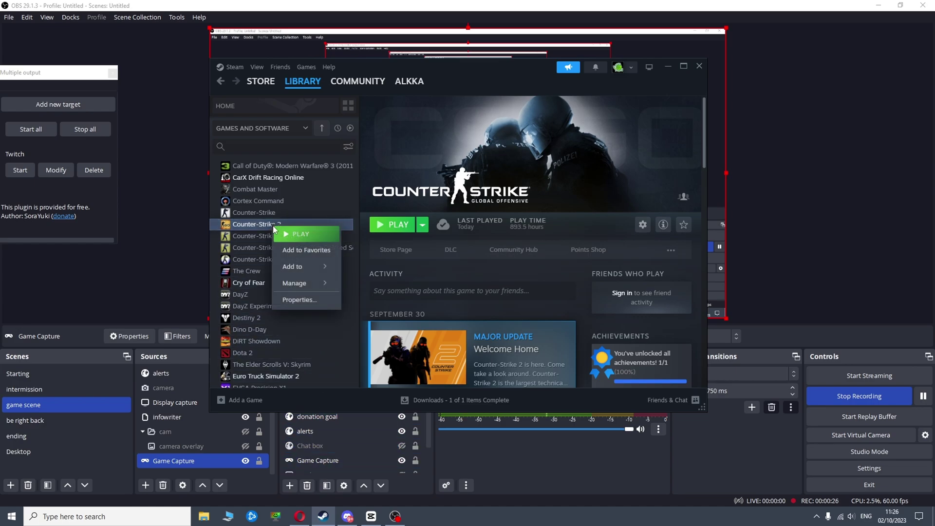
click(302, 300)
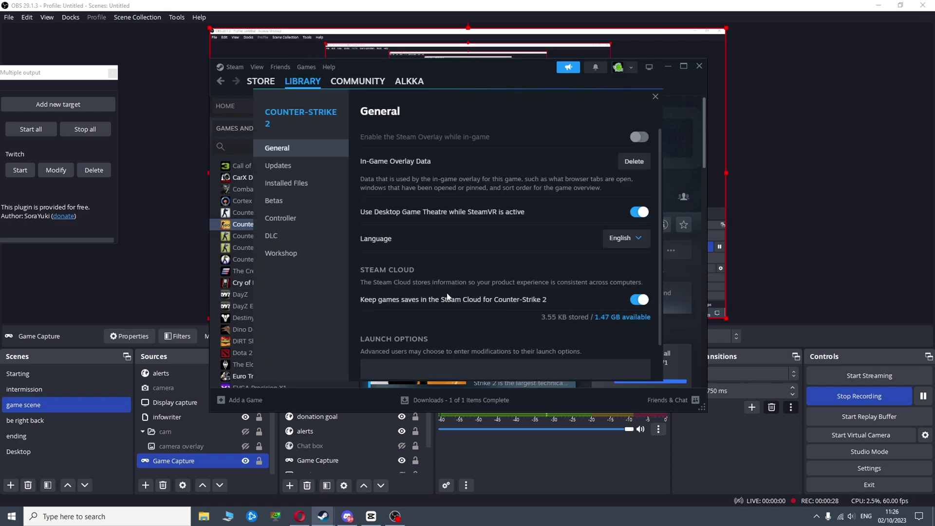
scroll(447, 296, down, 1)
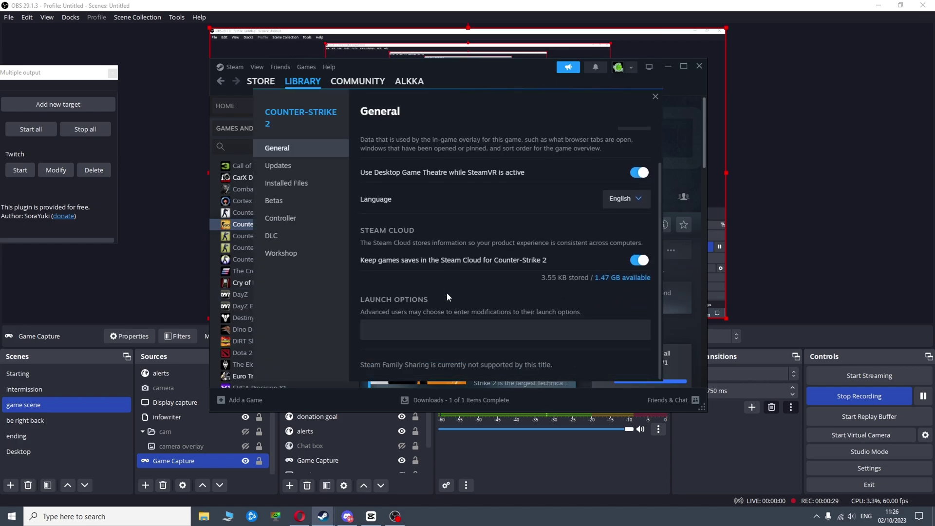
click(396, 329)
text(-allow_third_party_software)
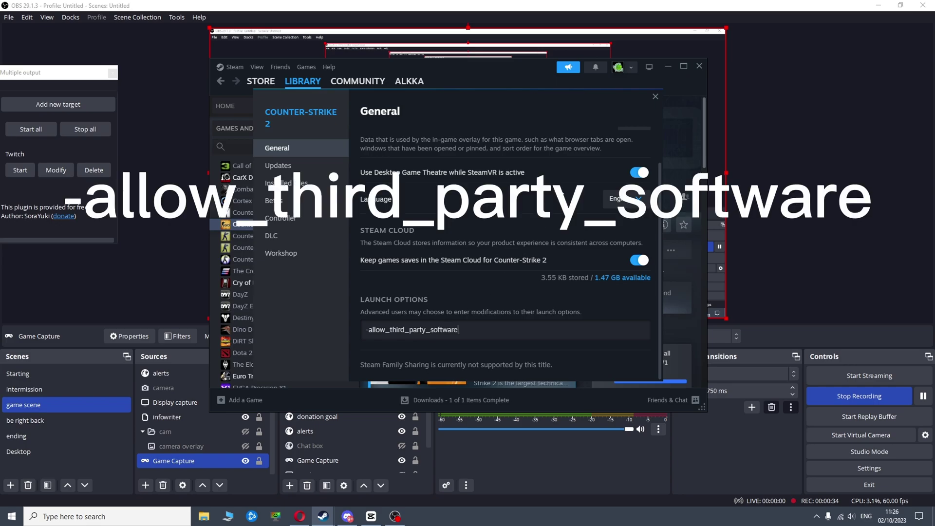
click(654, 96)
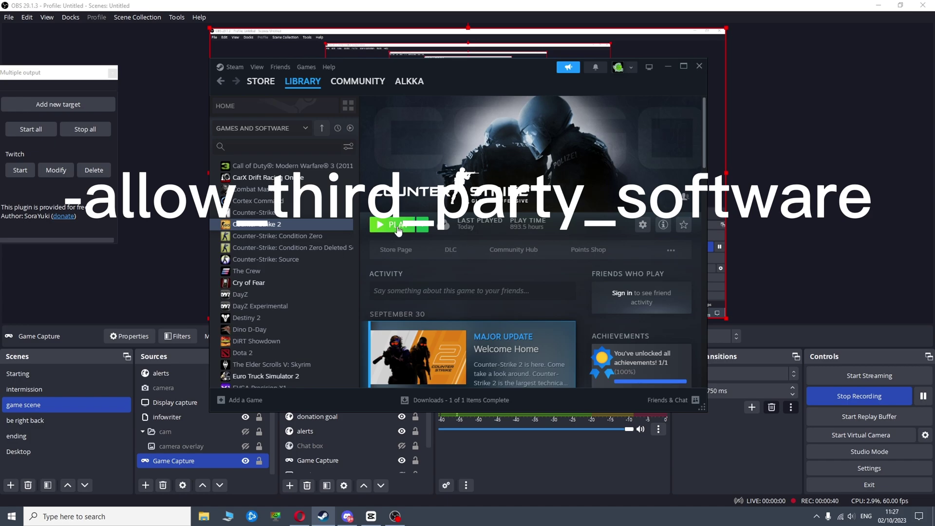
Launch Counter-Strike 2, then select the Display capture and camera overlay sources in OBS
click(399, 227)
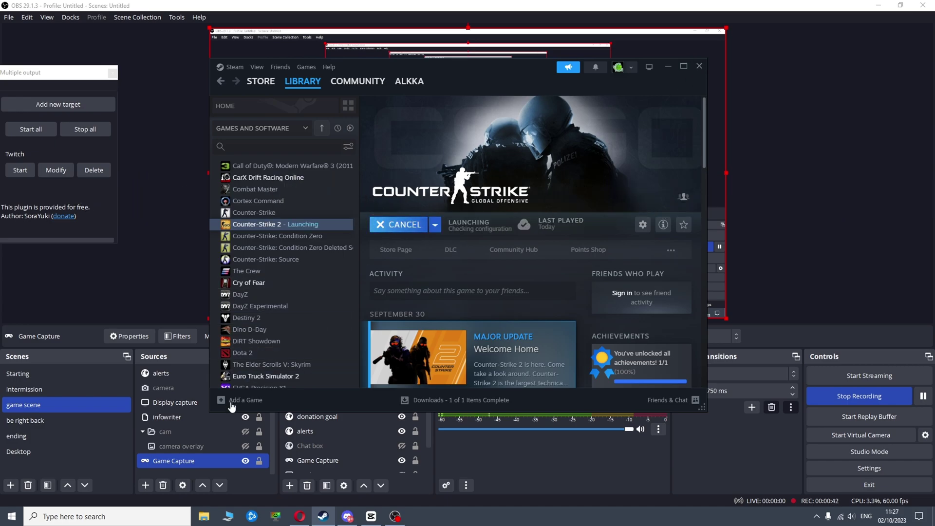
click(199, 403)
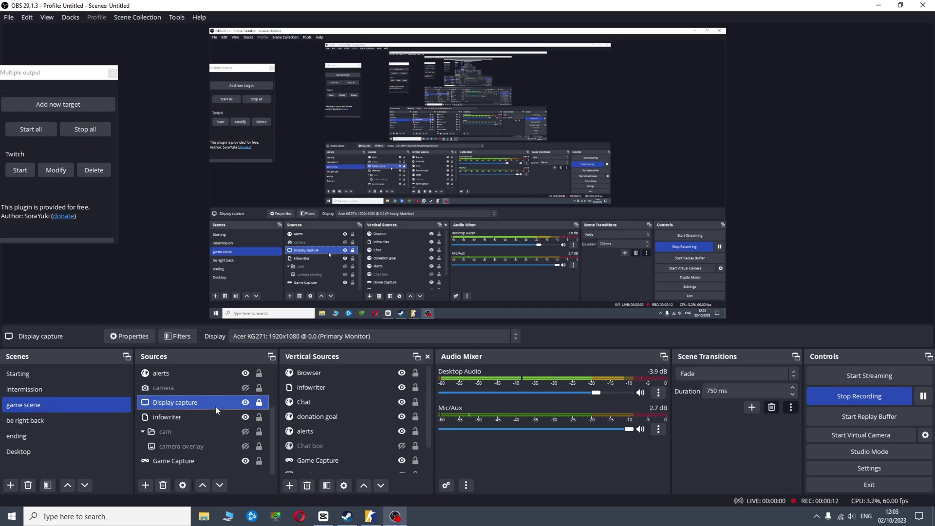
ctrl+click(203, 447)
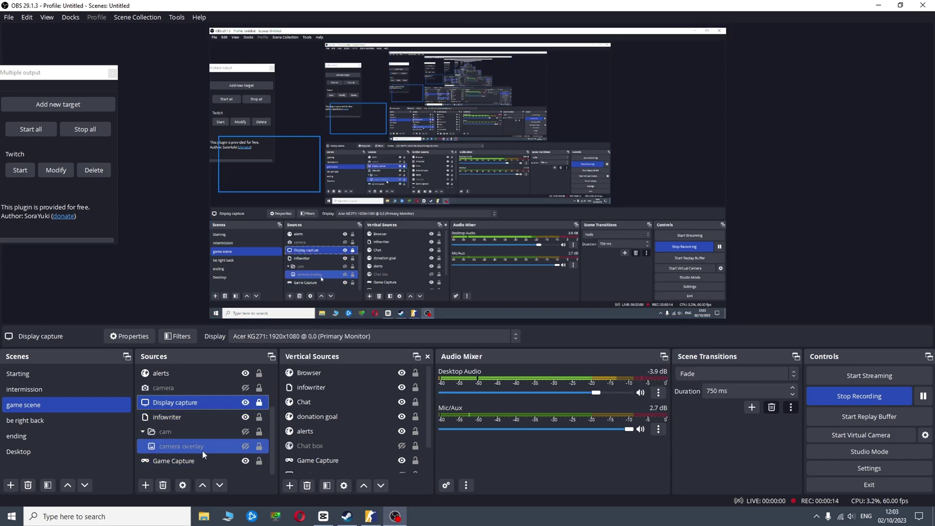
Set the Game Capture source's Window to [cs2.exe]: Counter-Strike 2
right_click(201, 456)
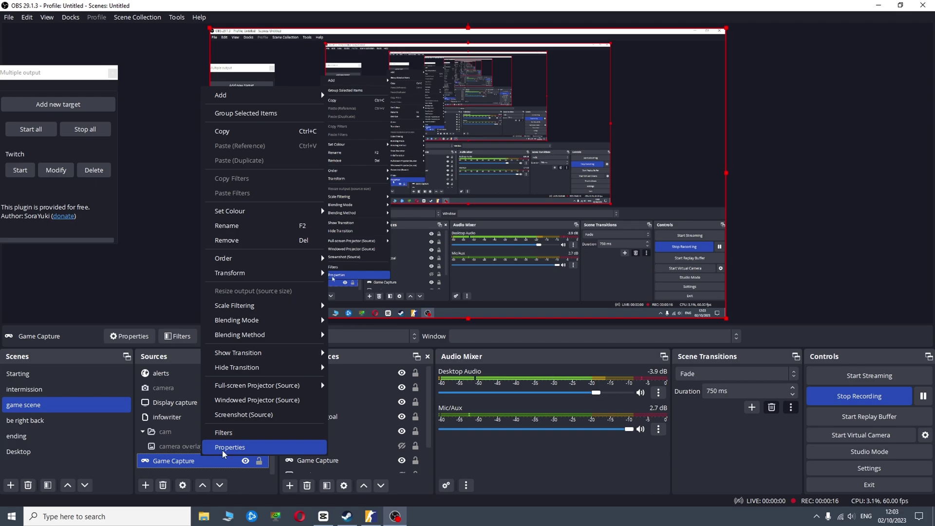
click(222, 447)
click(420, 278)
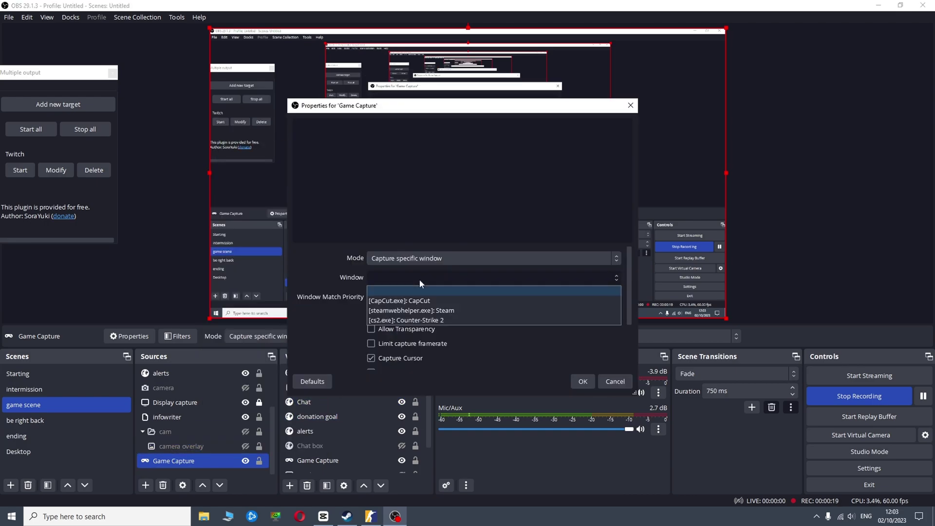
click(414, 322)
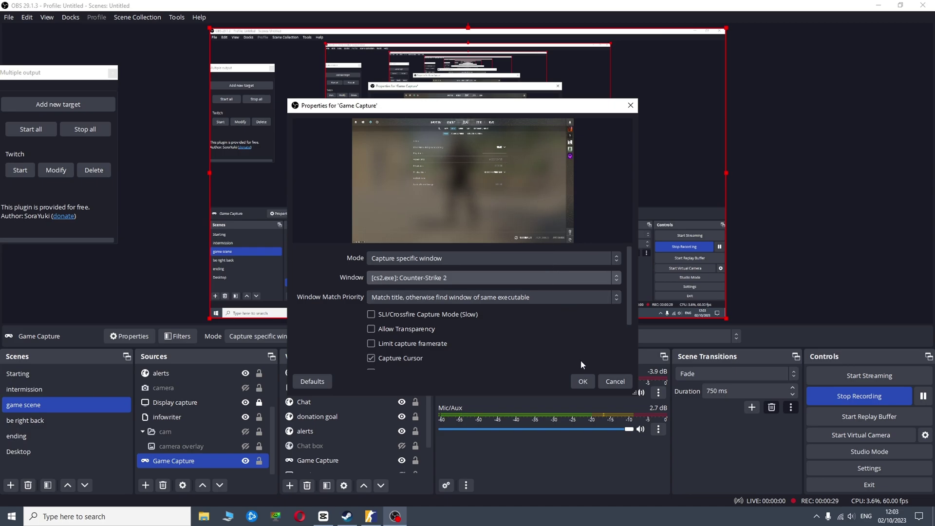
click(582, 382)
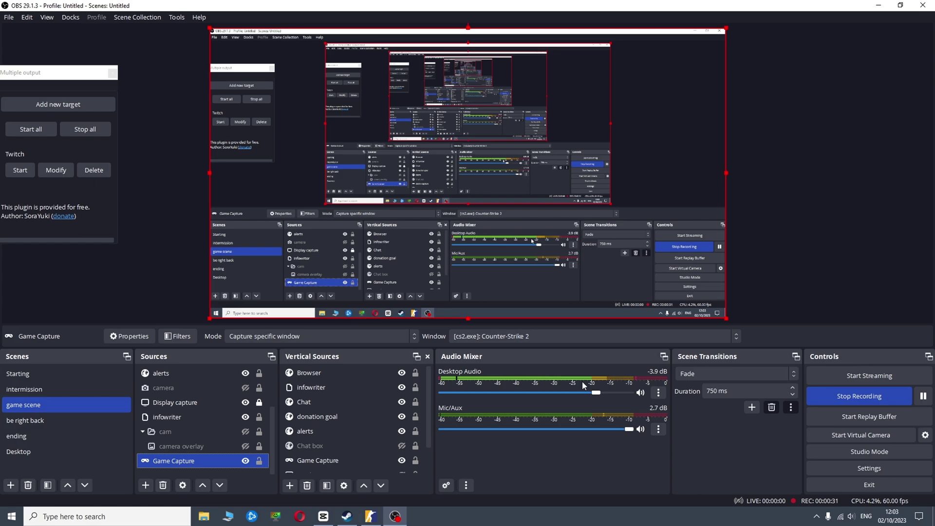